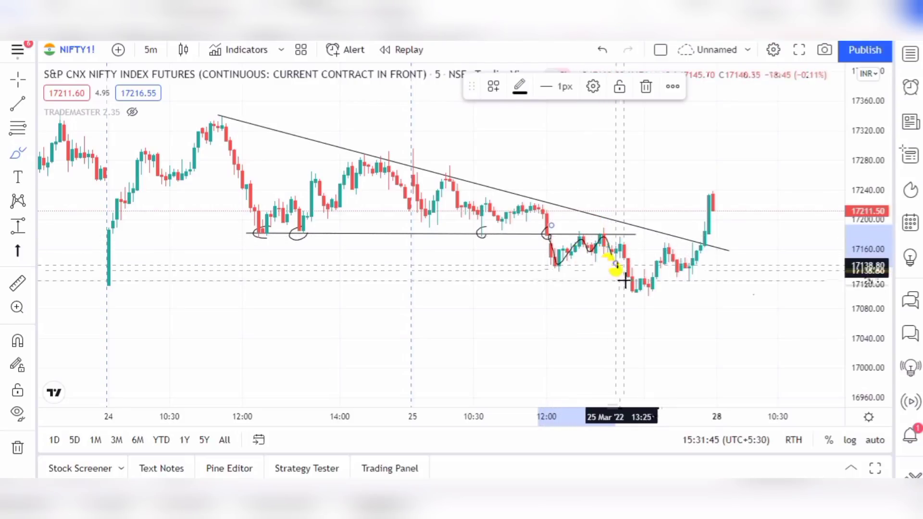
# - Measure the price range from the horizontal support line to the low beneath it, extend it rightward, and move its end point above the line
pyautogui.click(18, 226)
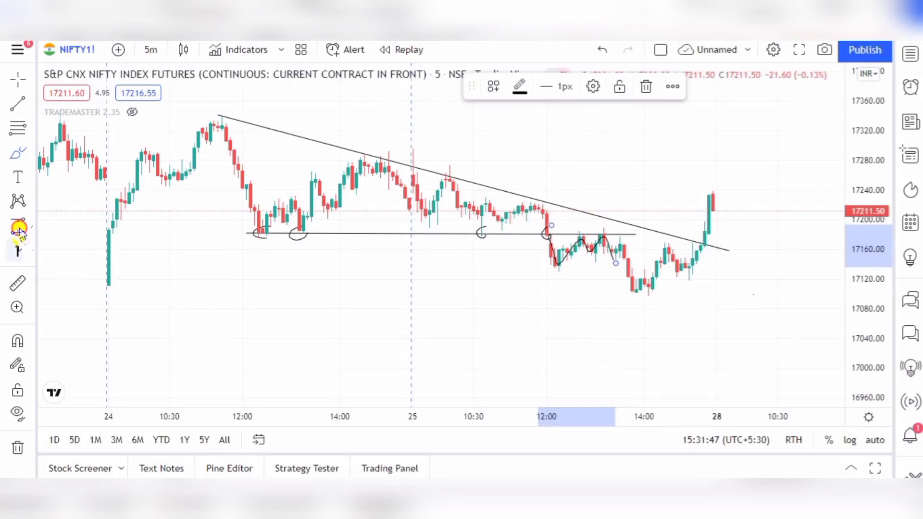
pyautogui.click(608, 235)
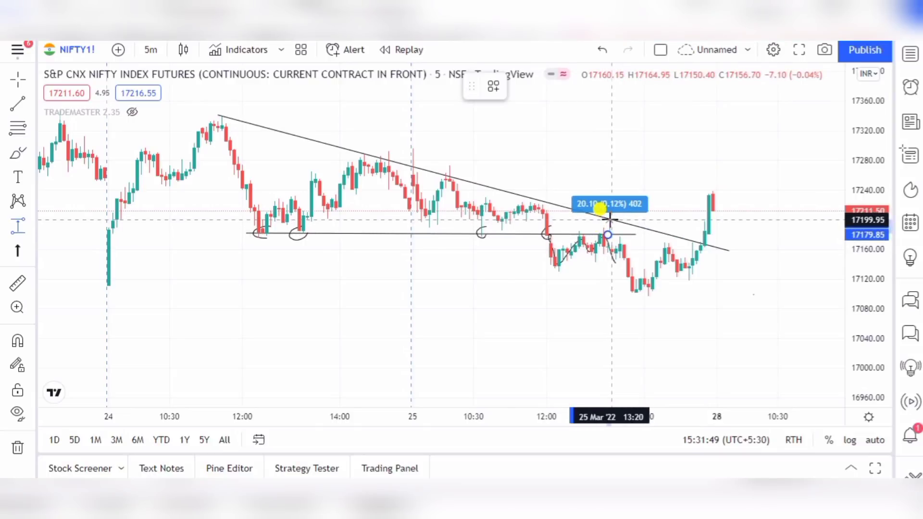
pyautogui.click(650, 292)
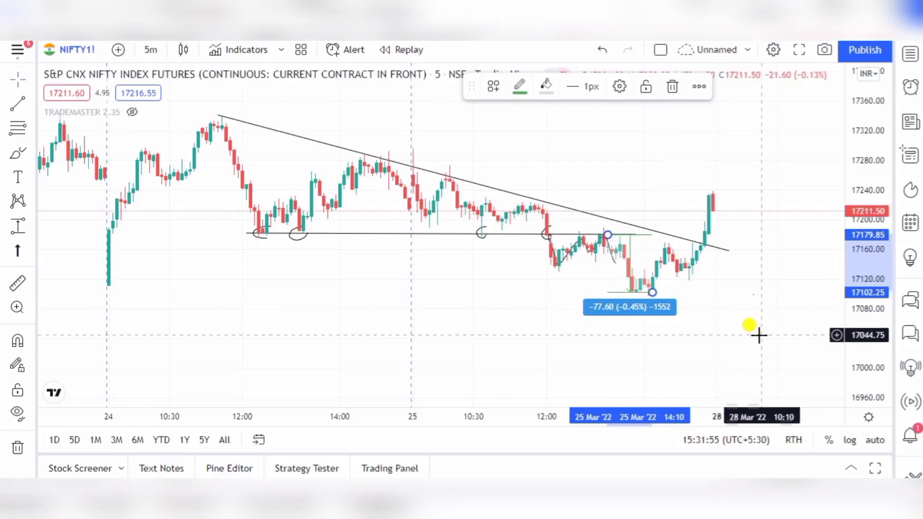
pyautogui.moveTo(650, 292); pyautogui.dragTo(696, 291)
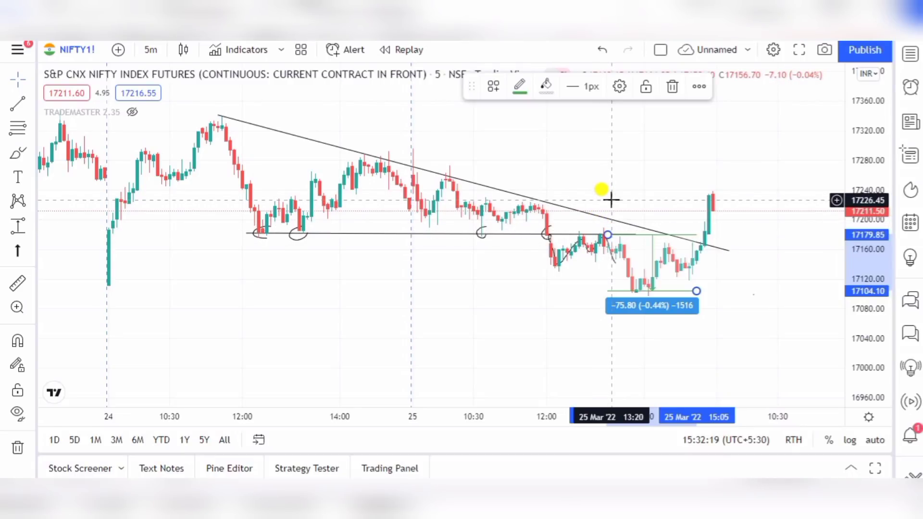
pyautogui.moveTo(696, 291)
pyautogui.mouseDown()
pyautogui.moveTo(673, 217)
pyautogui.moveTo(685, 192)
pyautogui.mouseUp()
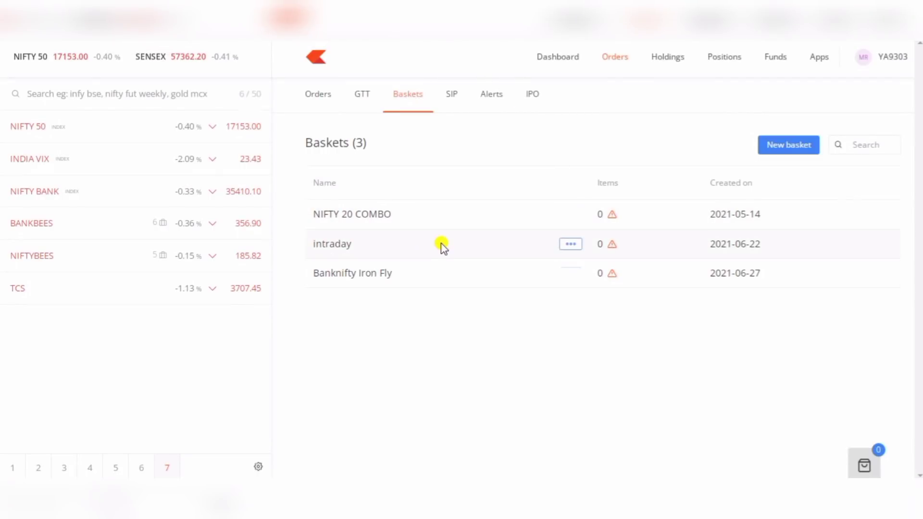
# - In Zerodha Kite, edit the intraday basket and add a market buy order for 50 qty of NIFTY MAR FUT as Overnight NRML
pyautogui.click(570, 246)
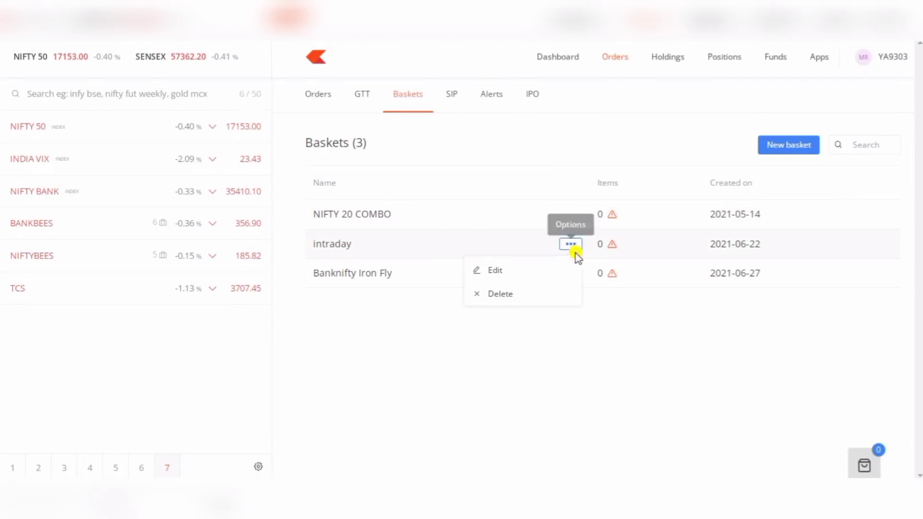
pyautogui.click(506, 276)
pyautogui.click(210, 171)
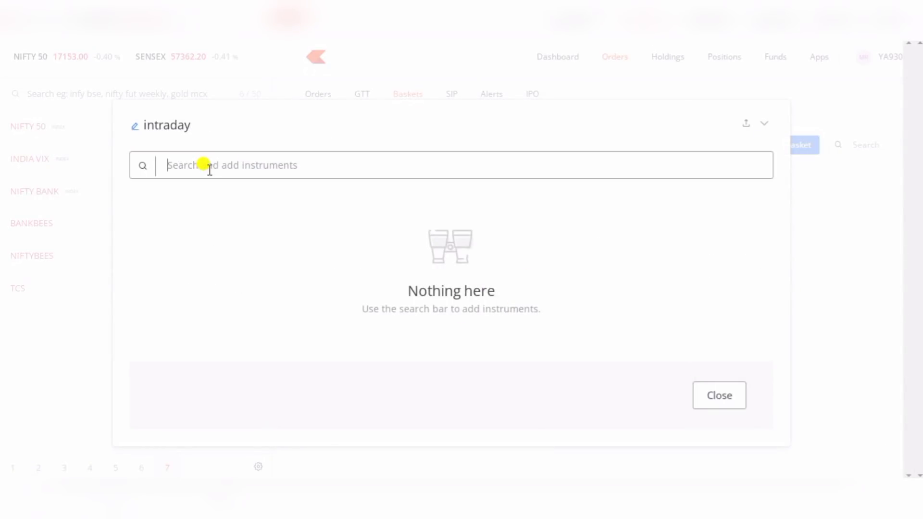
pyautogui.write('nif')
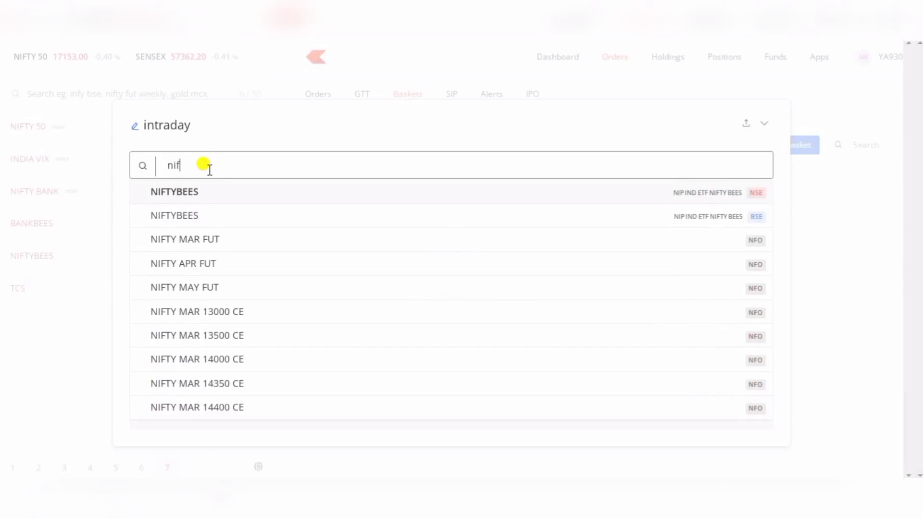
pyautogui.write('ty')
pyautogui.click(237, 241)
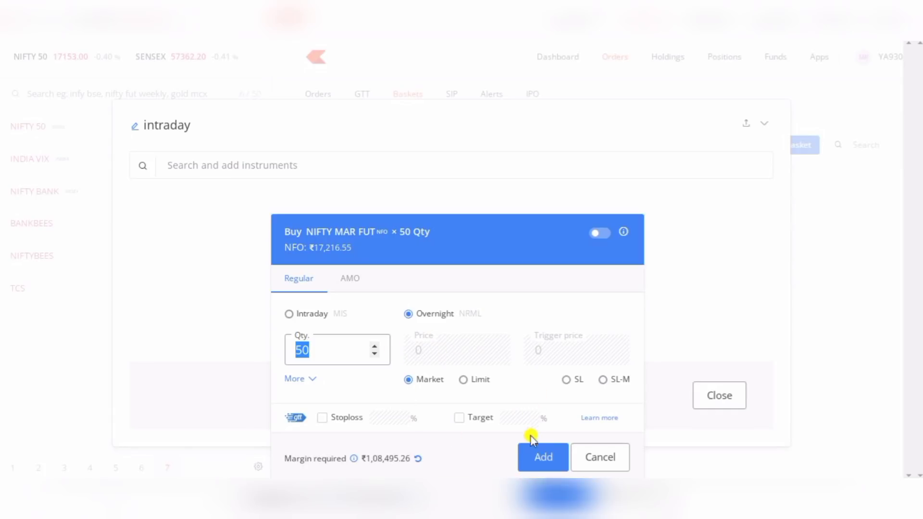
pyautogui.click(537, 460)
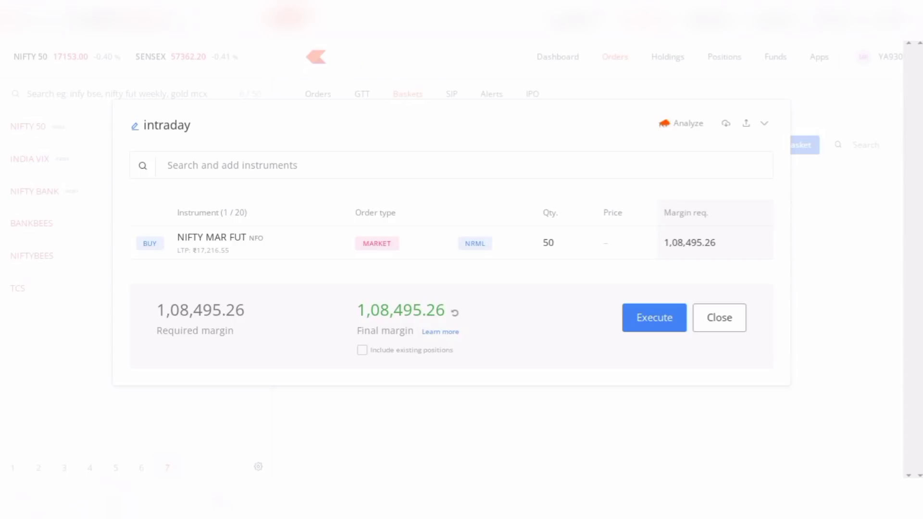
# - Switch to Opstra and delete the bought 31MAR2022 17200 PE from the NIFTY strategy positions
pyautogui.click(337, 20)
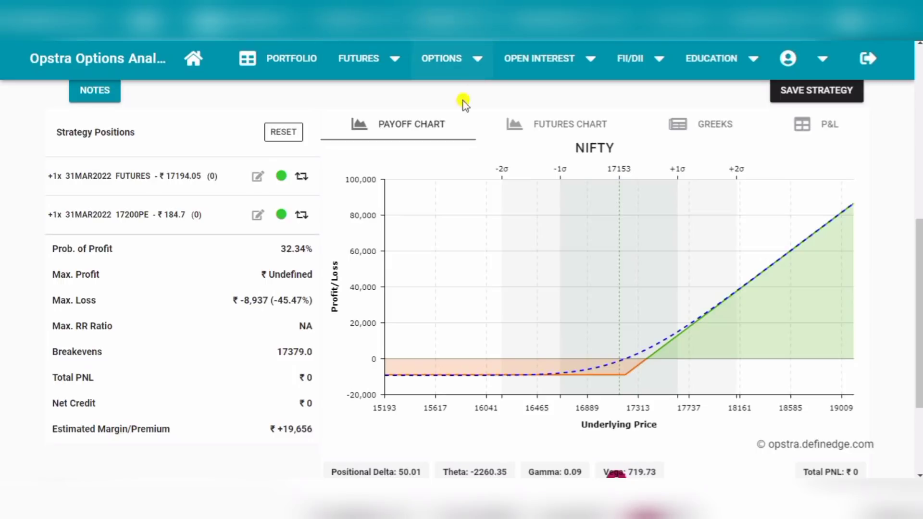
pyautogui.scroll(5, 339, 221)
pyautogui.scroll(-4, 348, 288)
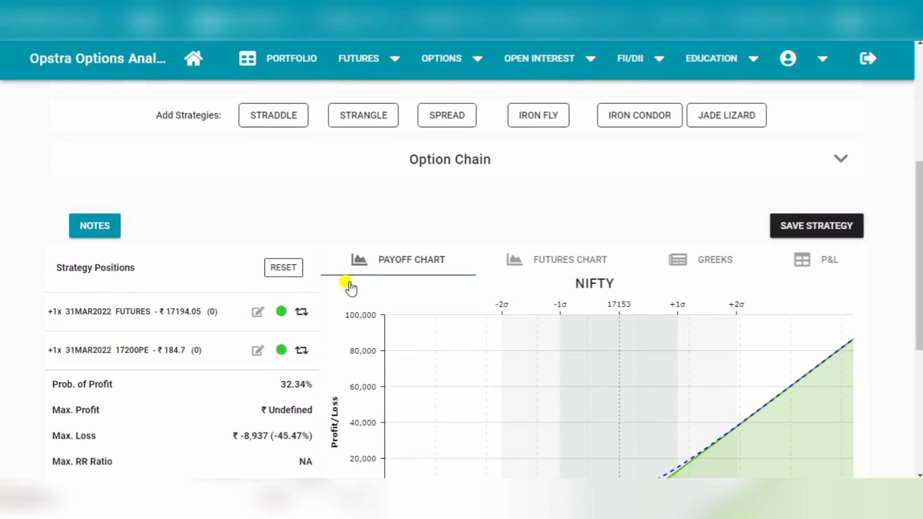
pyautogui.scroll(-2, 269, 276)
pyautogui.scroll(5, 272, 268)
pyautogui.scroll(-4, 217, 264)
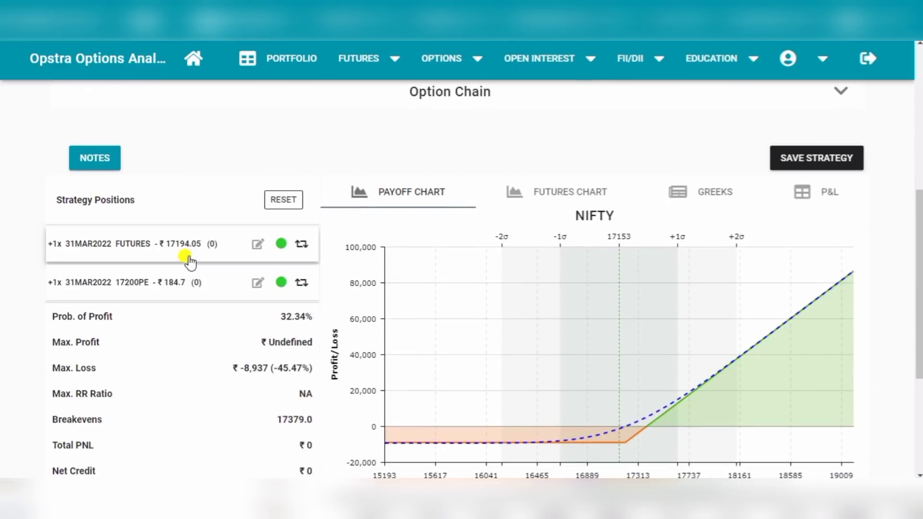
pyautogui.click(258, 283)
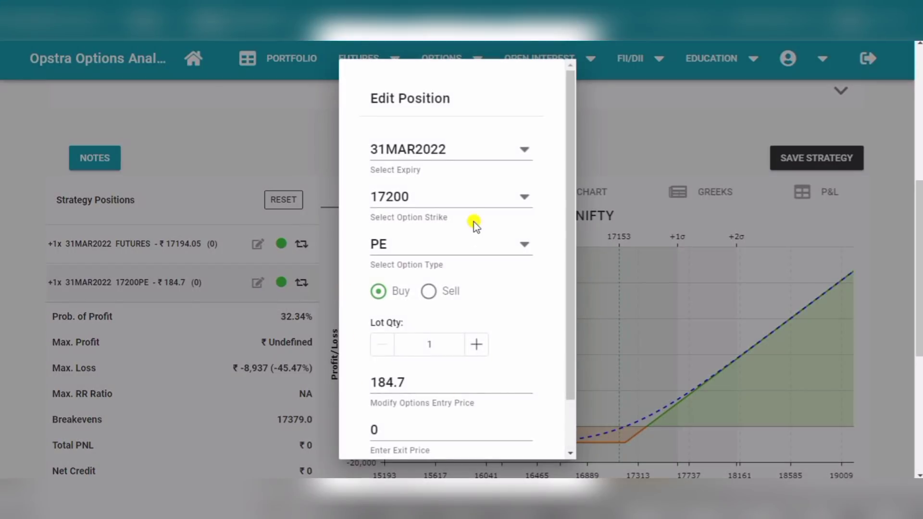
pyautogui.scroll(-3, 440, 329)
pyautogui.click(524, 424)
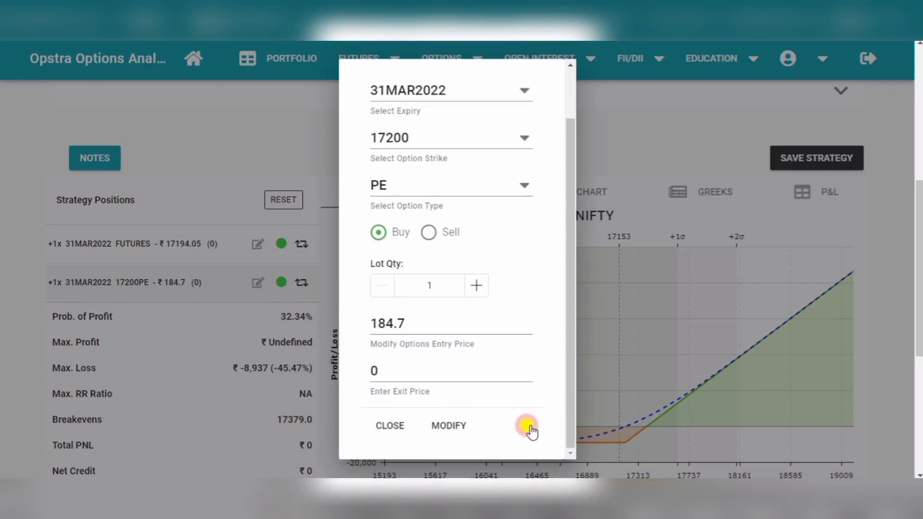
# - Add a bought 17200 put from the 31MAR2022 option chain to the futures position, and collapse the chain
pyautogui.scroll(5, 192, 215)
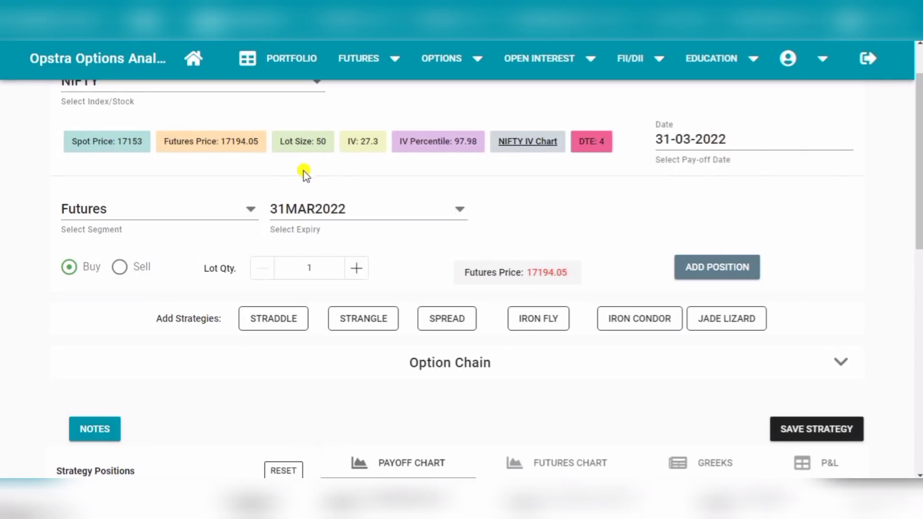
pyautogui.scroll(-6, 313, 177)
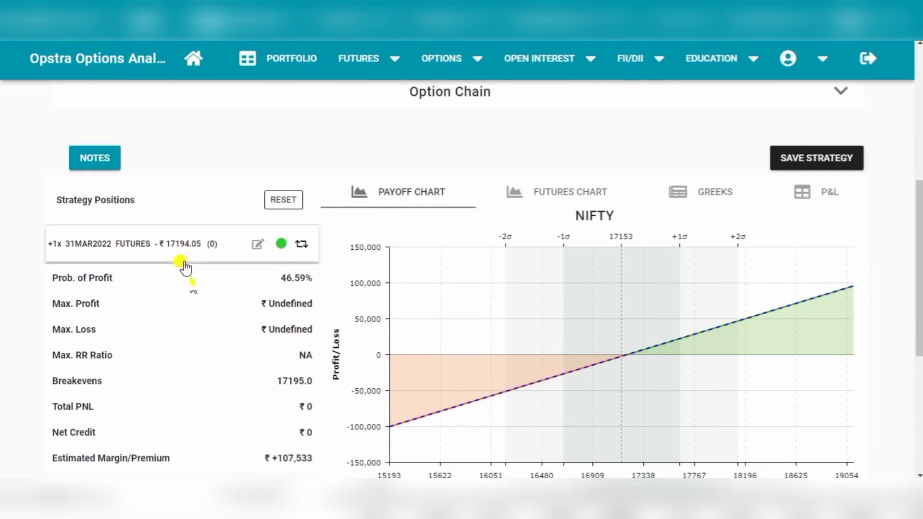
pyautogui.scroll(-2, 233, 241)
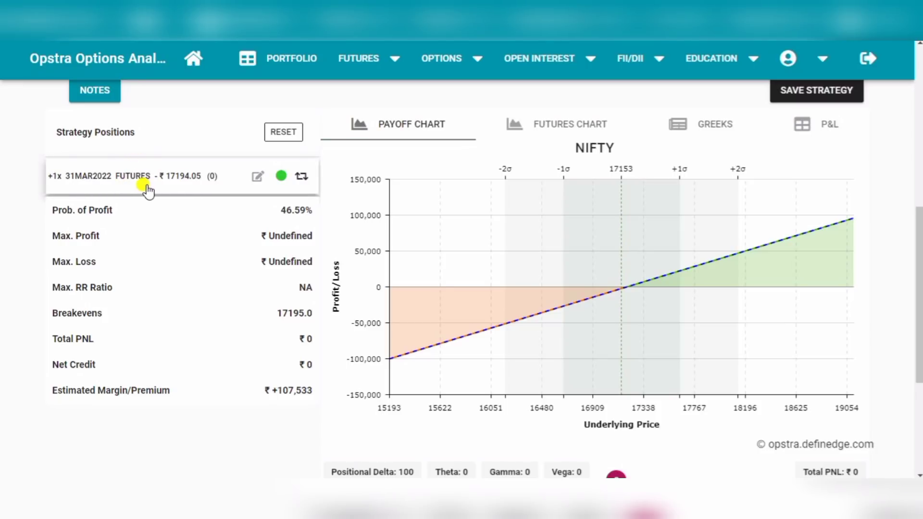
pyautogui.scroll(1, 180, 187)
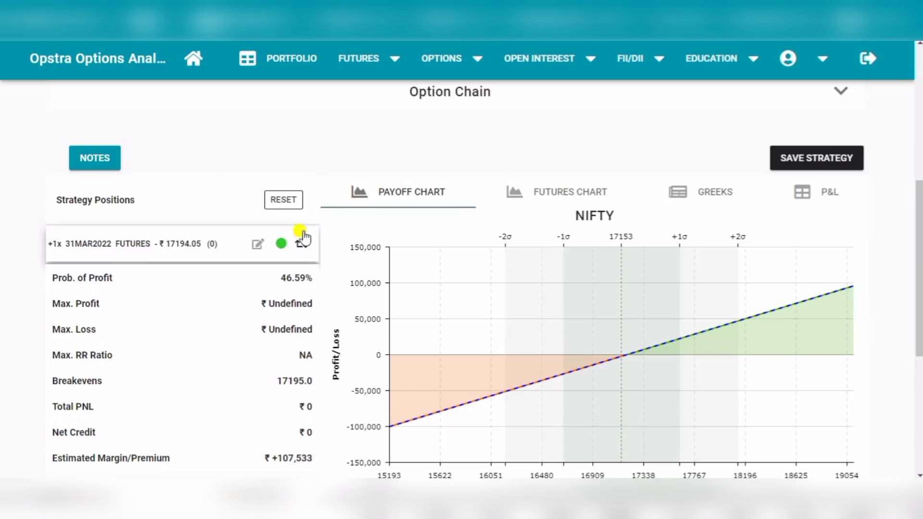
pyautogui.scroll(2, 604, 159)
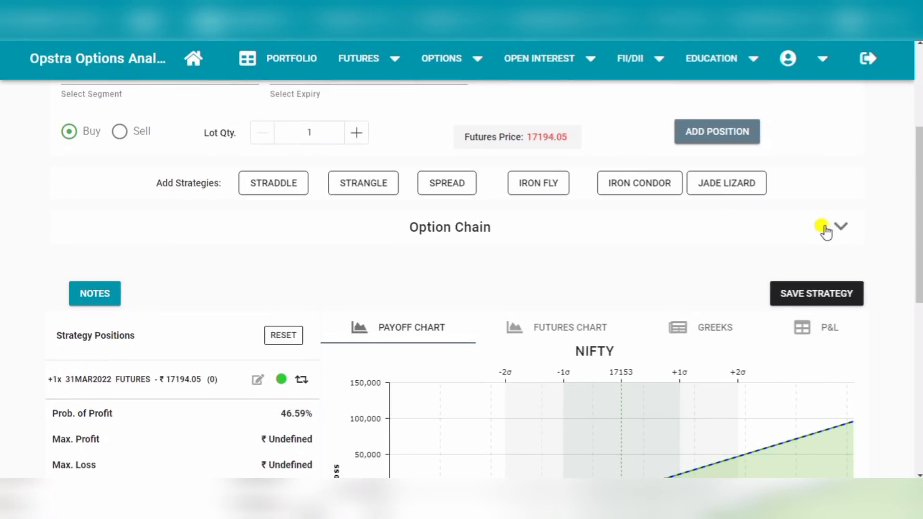
pyautogui.click(825, 231)
pyautogui.scroll(-2, 629, 291)
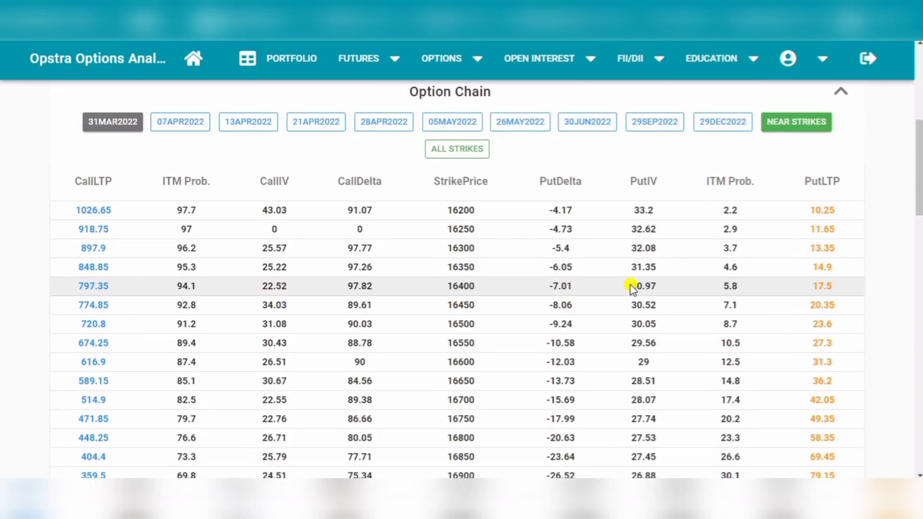
pyautogui.scroll(-3, 631, 286)
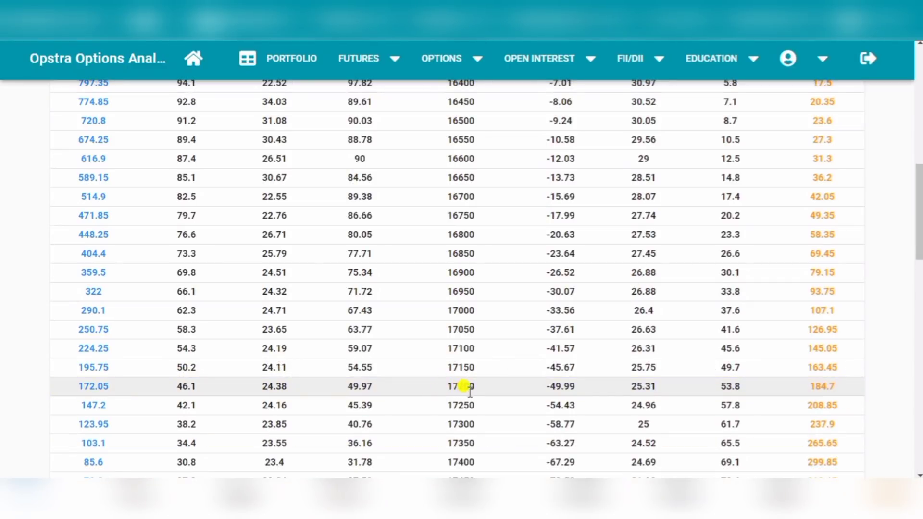
pyautogui.moveTo(820, 383)
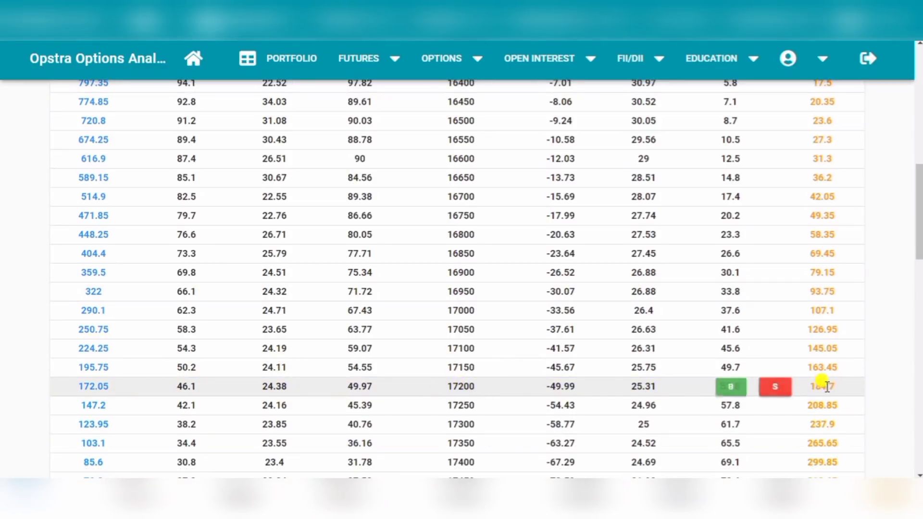
pyautogui.click(732, 387)
pyautogui.click(560, 353)
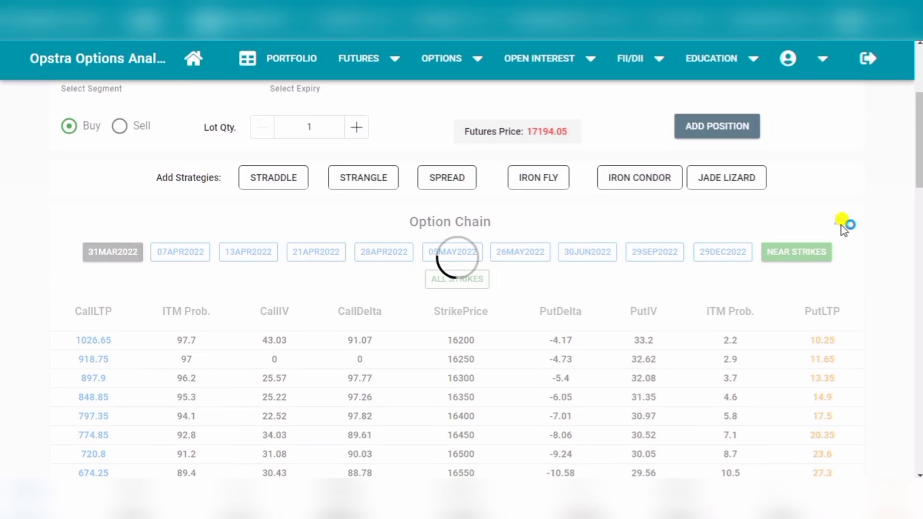
pyautogui.click(841, 221)
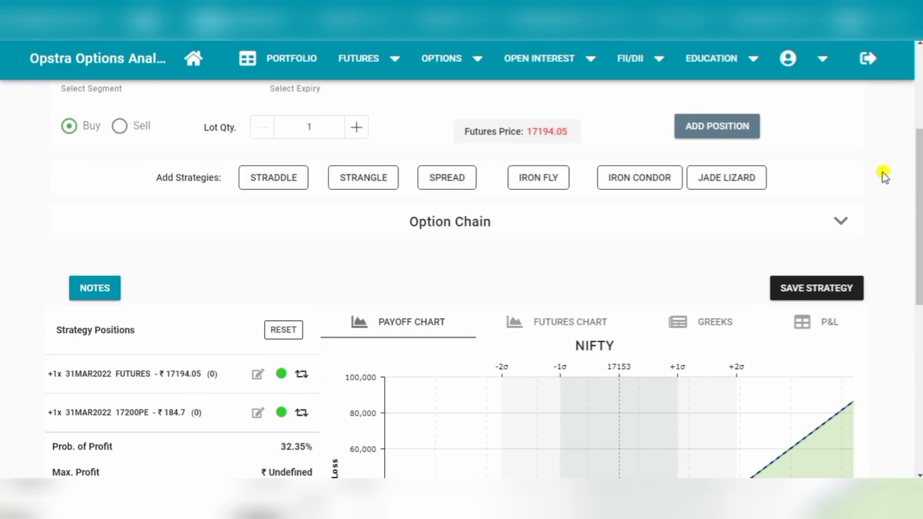
# - Examine the 17200 strike in the option chain, and review the risk figures and payoff chart of the futures plus put strategy
pyautogui.click(841, 221)
pyautogui.scroll(-5, 758, 348)
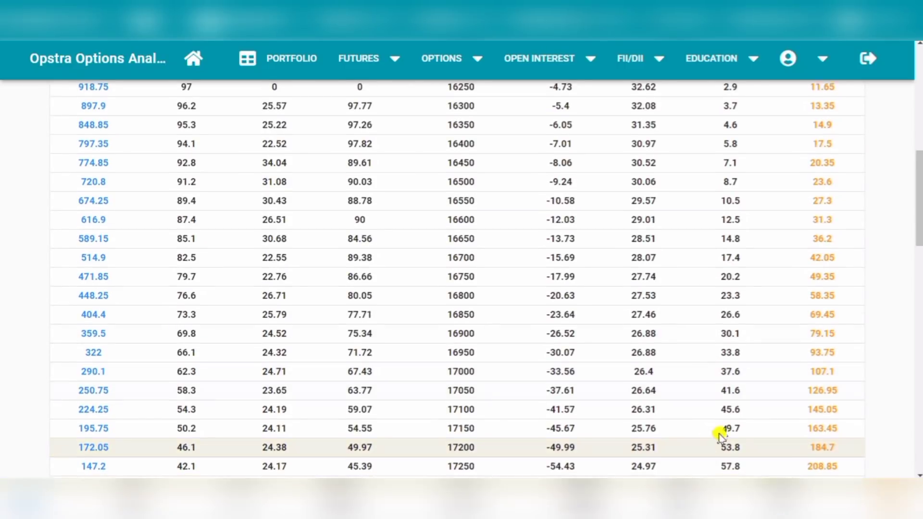
pyautogui.scroll(-2, 721, 423)
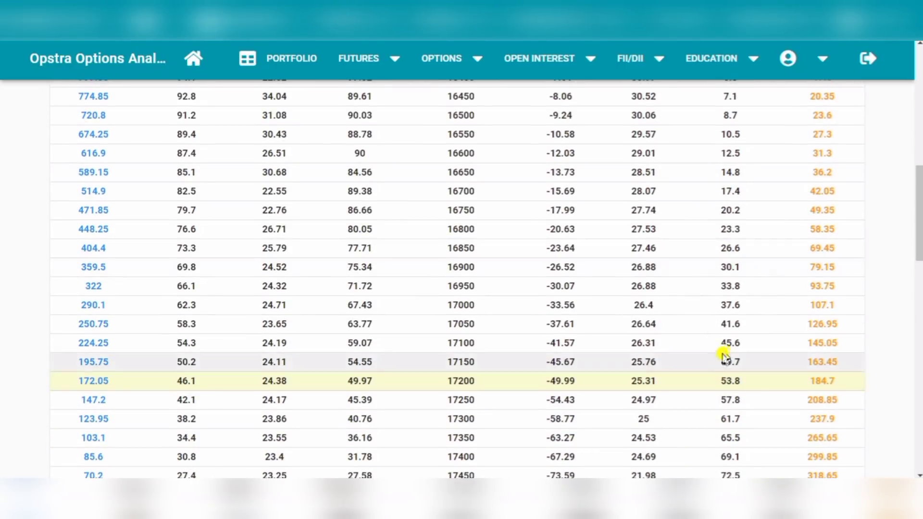
pyautogui.scroll(3, 756, 285)
pyautogui.scroll(5, 789, 240)
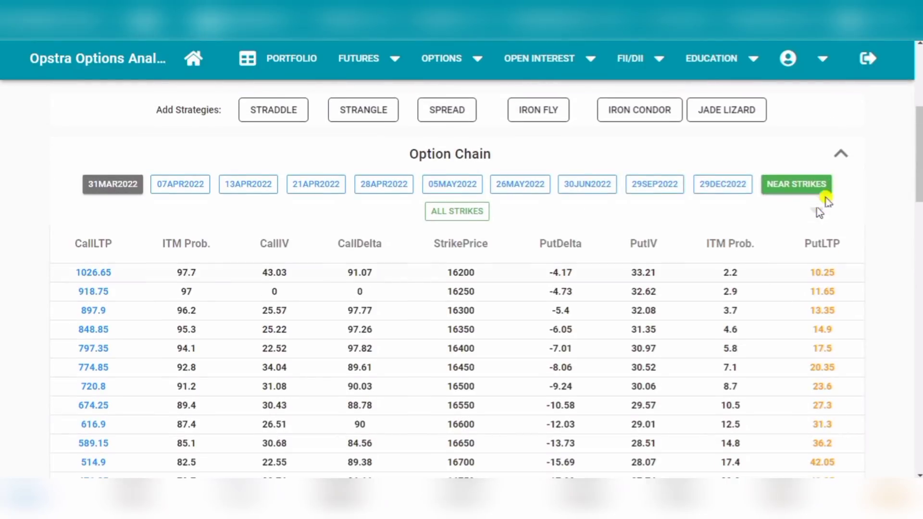
pyautogui.click(838, 152)
pyautogui.moveTo(918, 159); pyautogui.dragTo(918, 231)
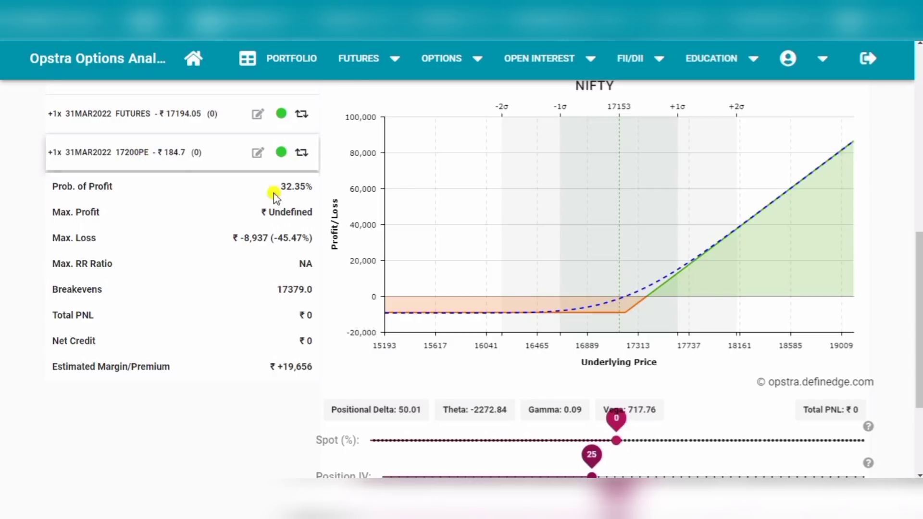
pyautogui.moveTo(623, 275)
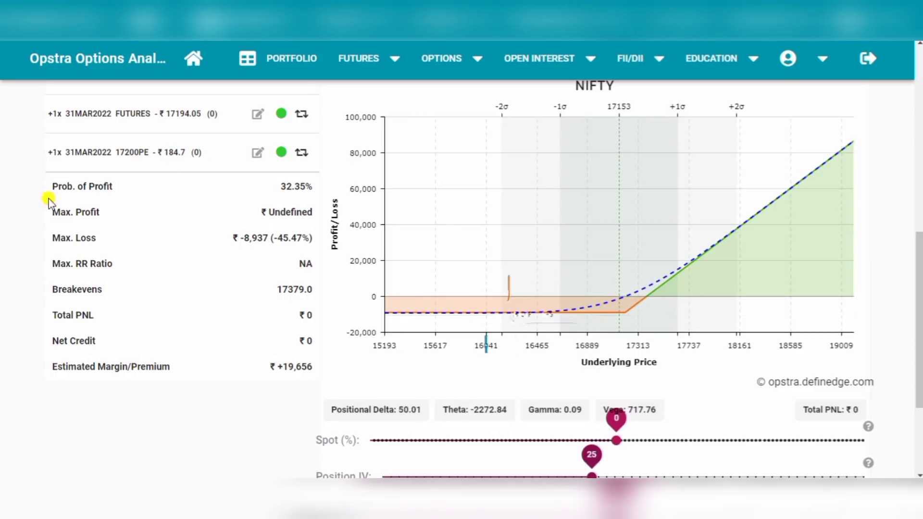
# - Change the bought put's option strike to 16900 in the strategy positions and apply the modification
pyautogui.click(256, 155)
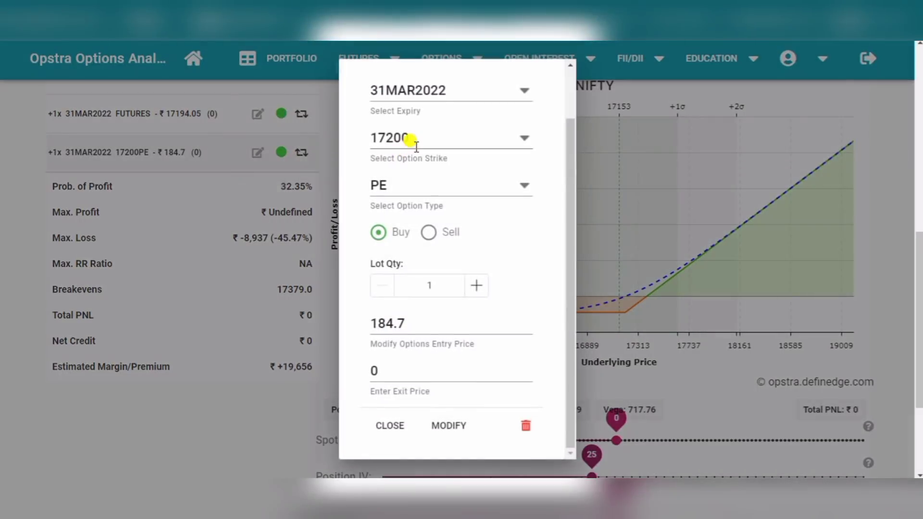
pyautogui.click(414, 138)
pyautogui.write('17')
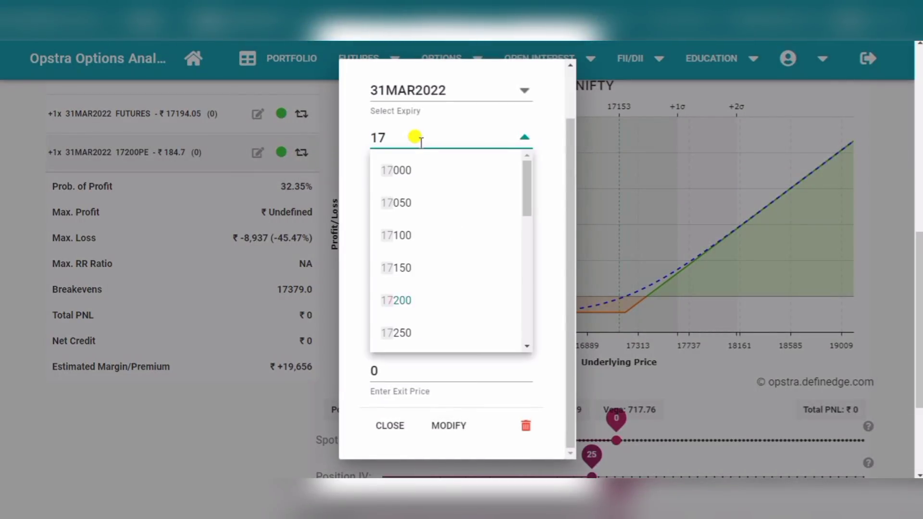
pyautogui.press('BackSpace')
pyautogui.write('6900')
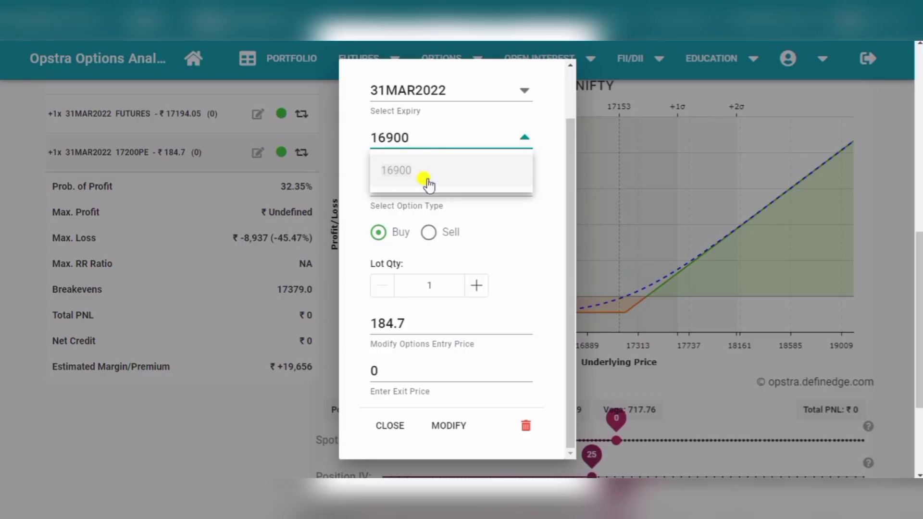
pyautogui.click(447, 181)
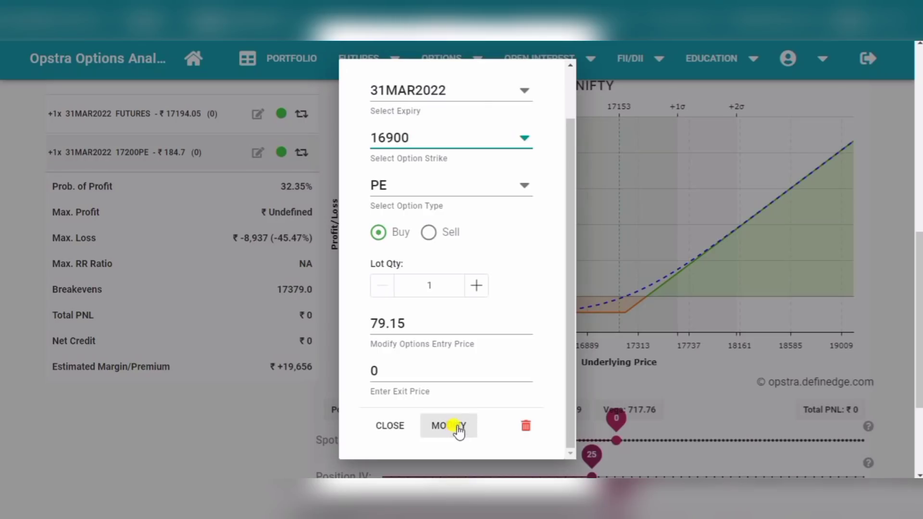
pyautogui.click(454, 427)
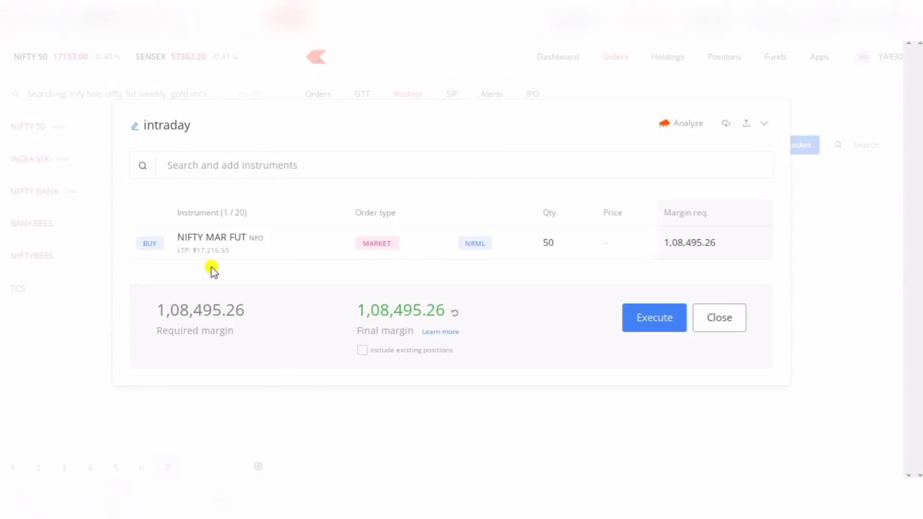
# - Add a market NRML buy of 50 NIFTY MAR 17200 PE to Kite's intraday basket and place it above the future
pyautogui.click(209, 167)
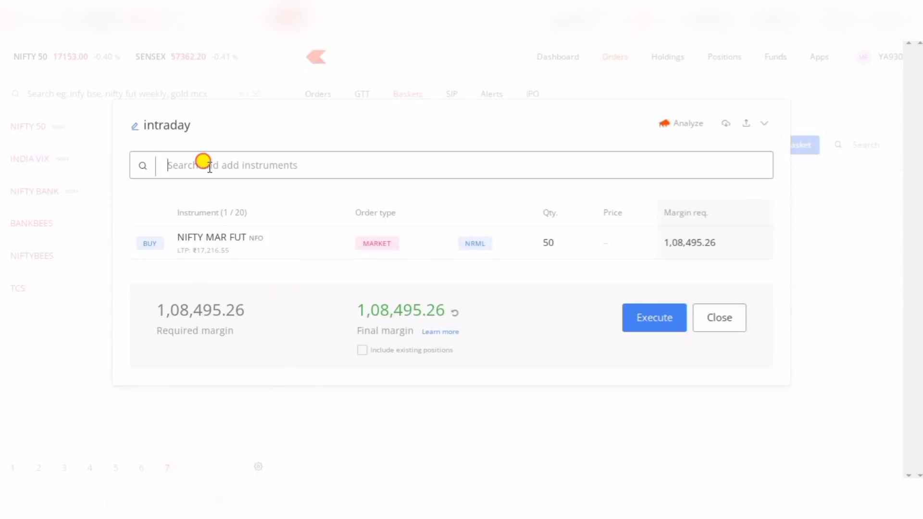
pyautogui.write('17200')
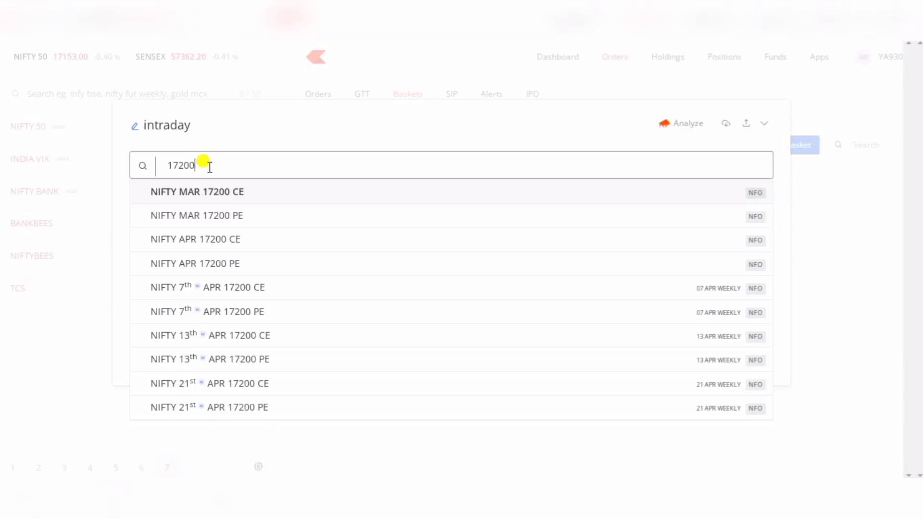
pyautogui.click(276, 224)
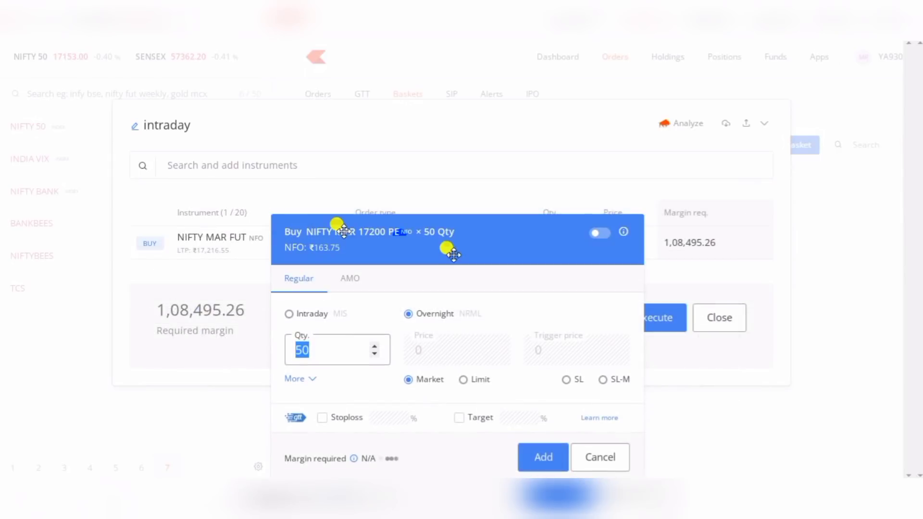
pyautogui.click(536, 456)
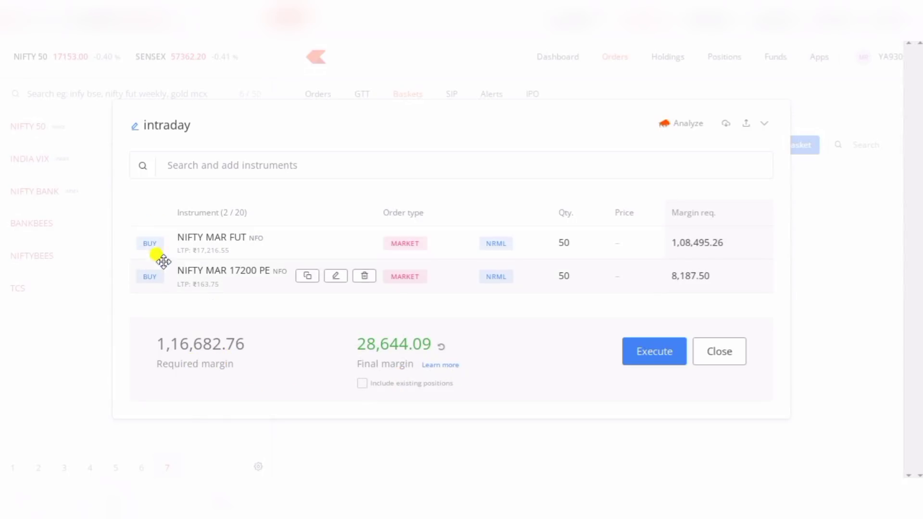
pyautogui.moveTo(191, 240)
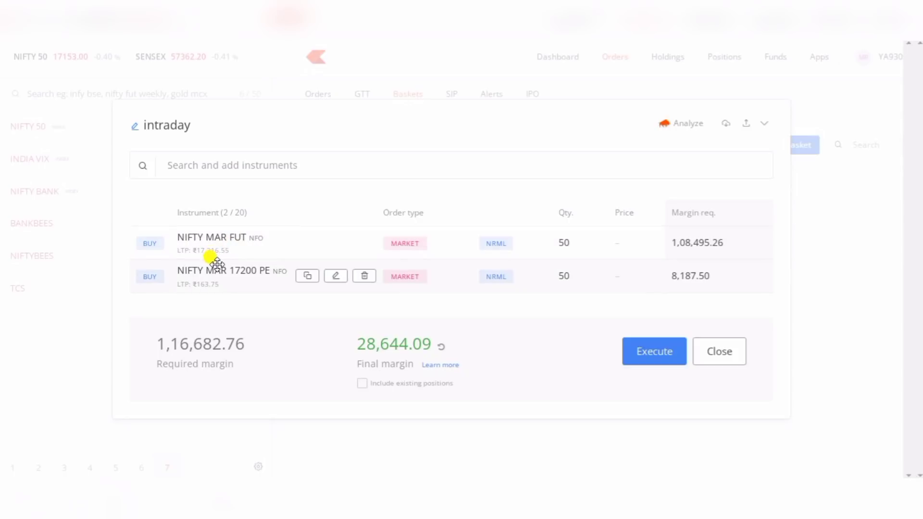
pyautogui.moveTo(181, 279); pyautogui.dragTo(183, 240)
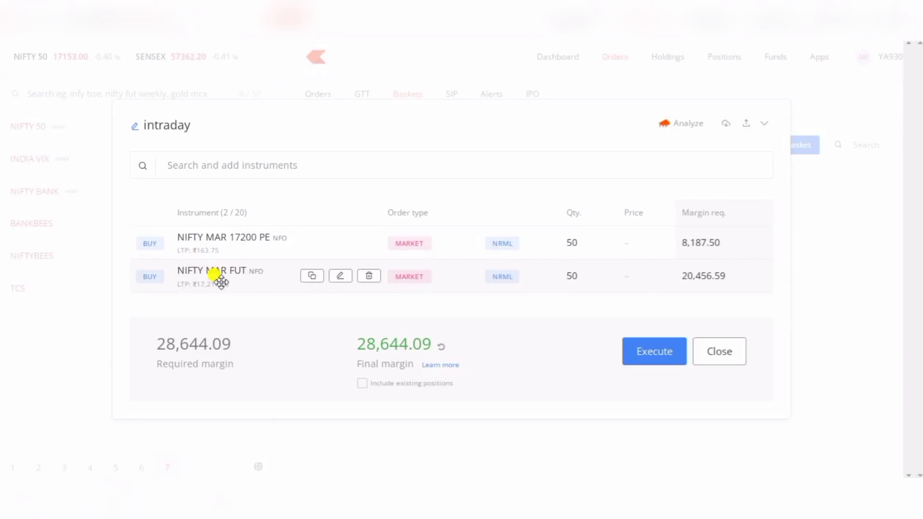
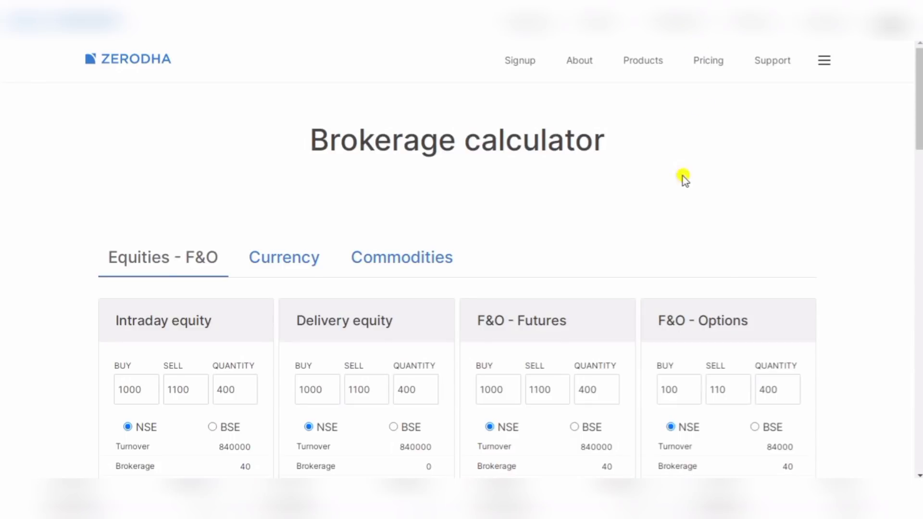
# - Switch to Zerodha's brokerage calculator and set the F&O - Futures buy price to 17000
pyautogui.scroll(-4, 508, 192)
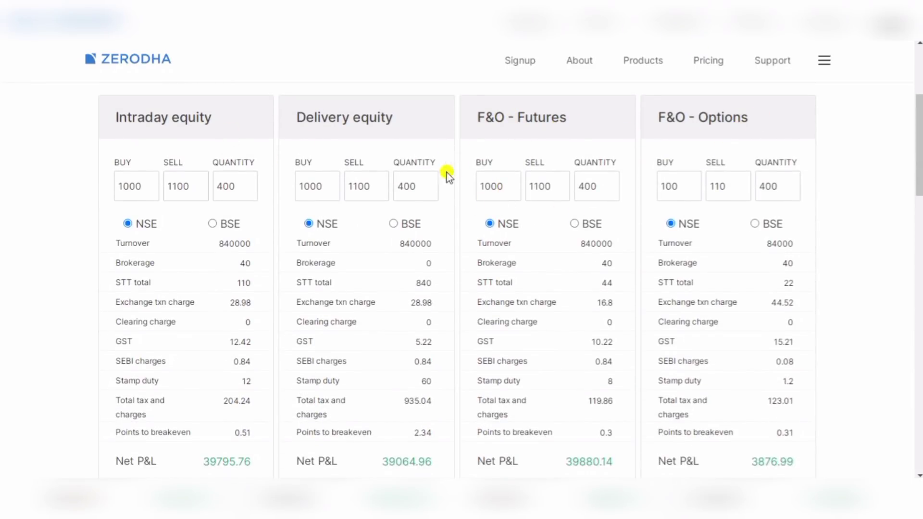
pyautogui.click(508, 189)
pyautogui.press('BackSpace')
pyautogui.press('BackSpace')
pyautogui.press('BackSpace')
pyautogui.write('1720')
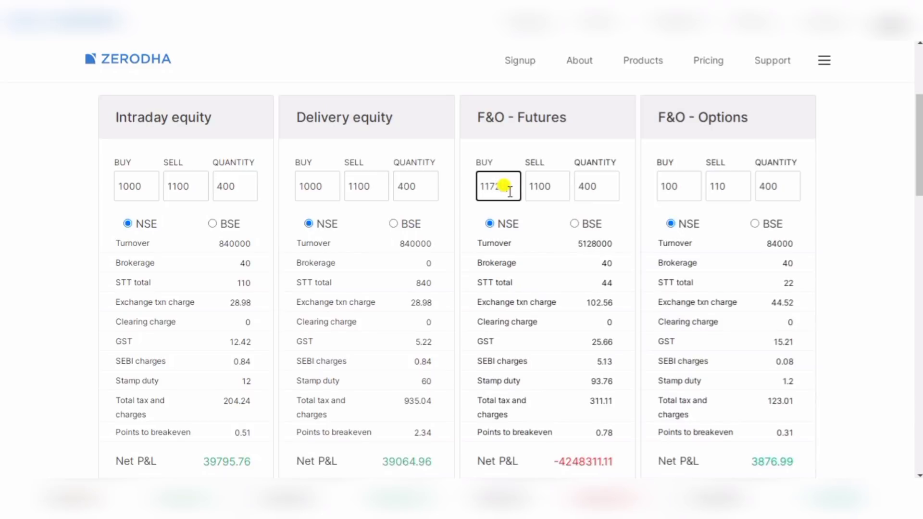
pyautogui.press('BackSpace')
pyautogui.press('BackSpace')
pyautogui.press('BackSpace')
pyautogui.press('BackSpace')
pyautogui.write('7000')
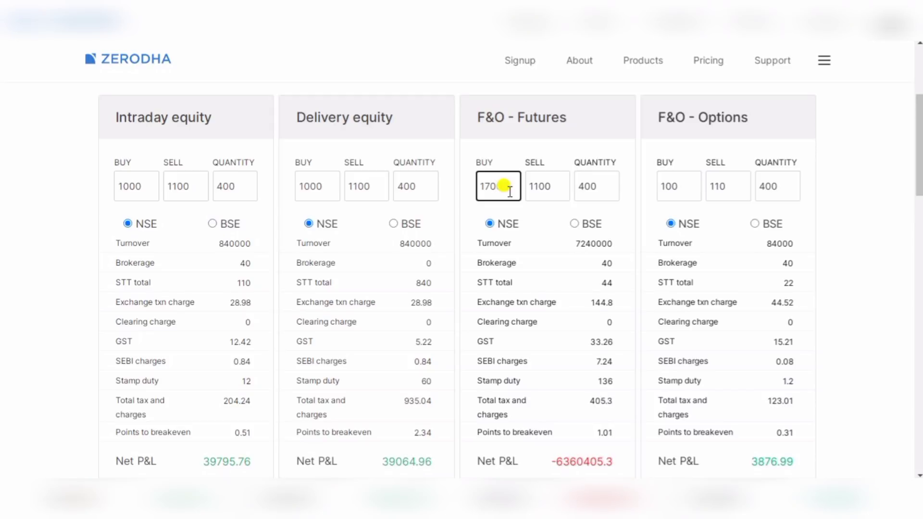
# - Set the F&O - Futures sell price to 17000
pyautogui.click(559, 187)
pyautogui.press('BackSpace')
pyautogui.press('BackSpace')
pyautogui.press('BackSpace')
pyautogui.press('BackSpace')
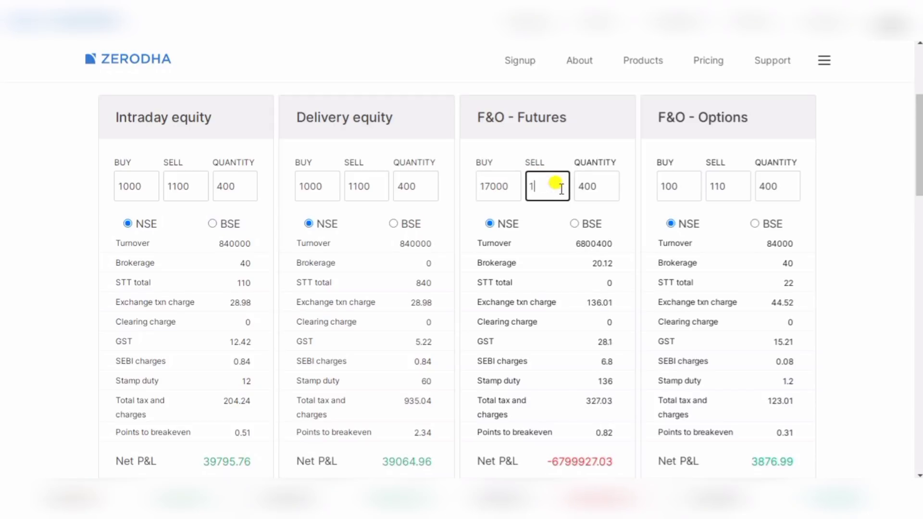
pyautogui.write('1700')
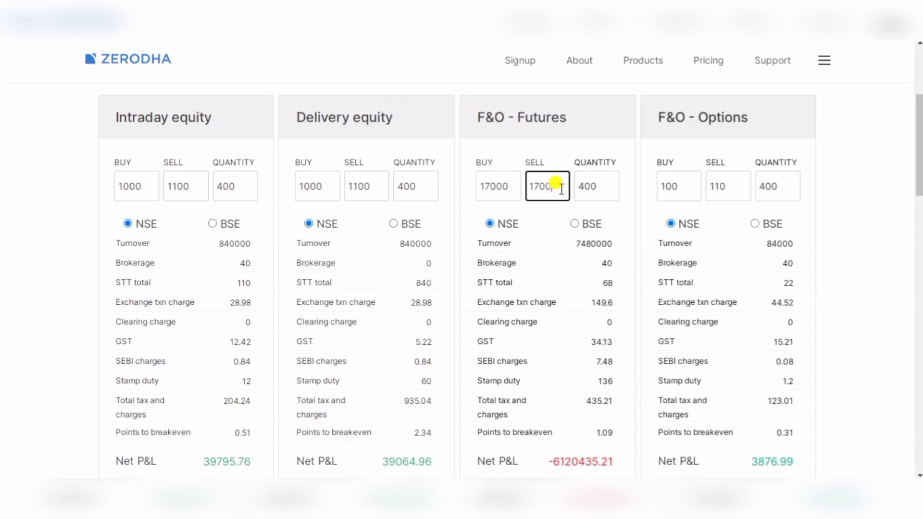
pyautogui.write('0')
# - Set the F&O - Futures quantity to 50 and review the resulting charges and net P&L
pyautogui.click(601, 187)
pyautogui.press('BackSpace')
pyautogui.press('BackSpace')
pyautogui.press('BackSpace')
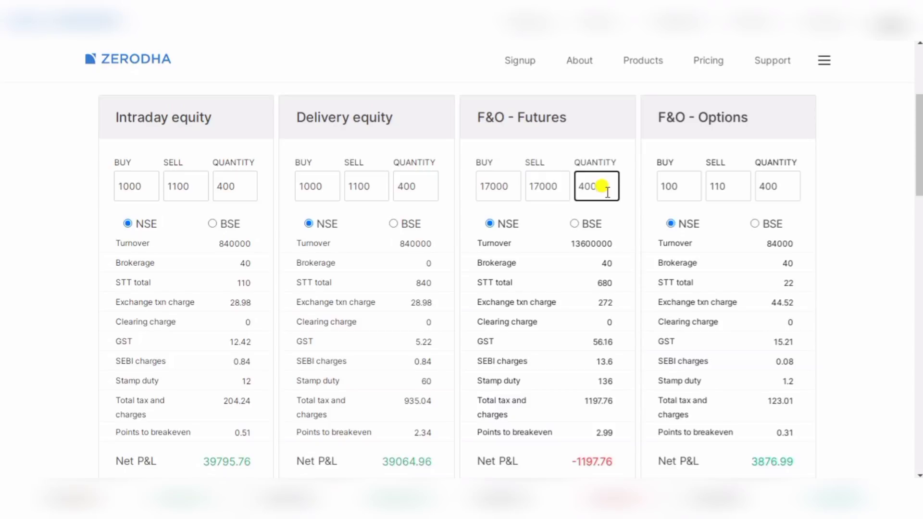
pyautogui.write('2')
pyautogui.press('BackSpace')
pyautogui.write('50')
pyautogui.click(665, 262)
pyautogui.scroll(-1, 558, 260)
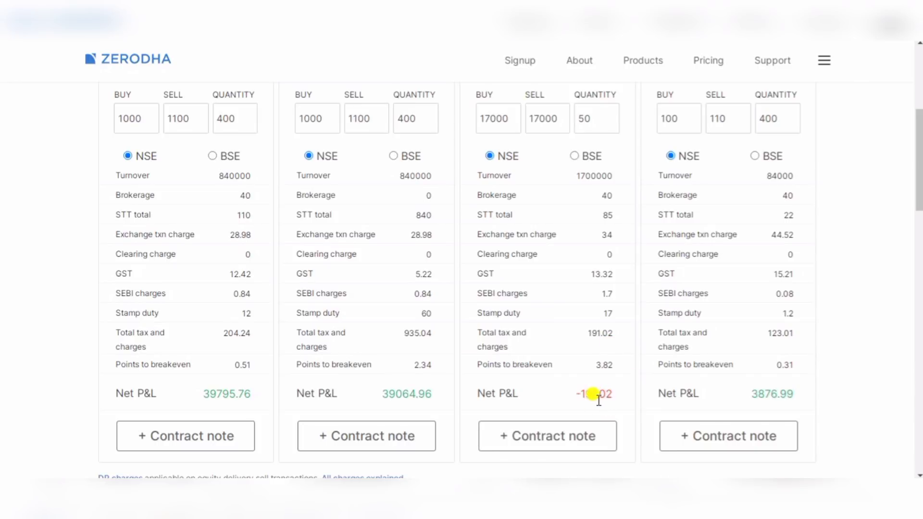
pyautogui.click(537, 159)
# - Set both the buy and sell prices of F&O - Options to 200
pyautogui.click(685, 118)
pyautogui.press('BackSpace')
pyautogui.press('BackSpace')
pyautogui.press('BackSpace')
pyautogui.write('200')
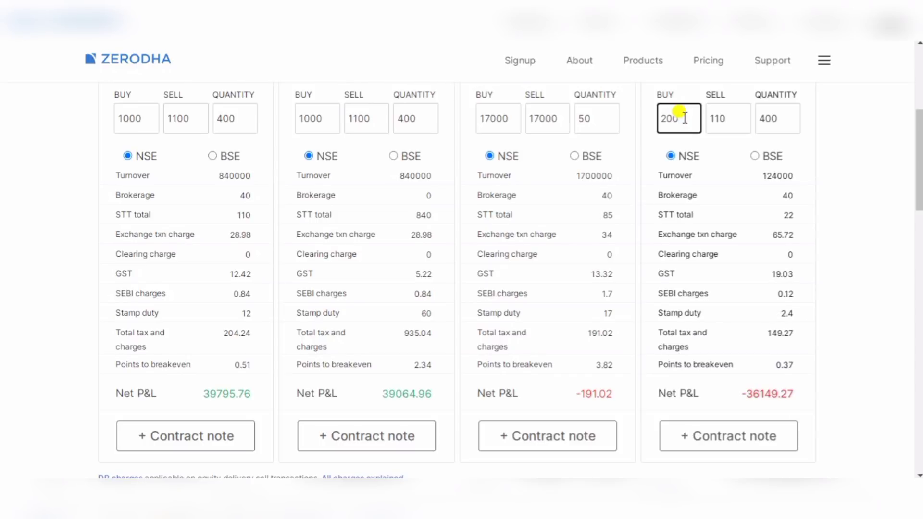
pyautogui.click(730, 119)
pyautogui.press('BackSpace')
pyautogui.press('BackSpace')
pyautogui.press('BackSpace')
pyautogui.write('2000')
pyautogui.press('BackSpace')
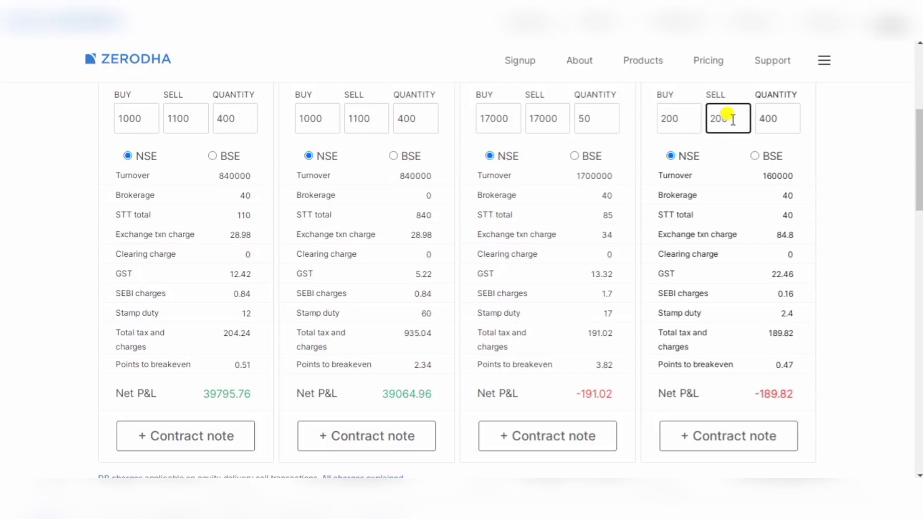
# - Set the F&O - Options quantity to 50 and check its net P&L
pyautogui.click(776, 114)
pyautogui.press('BackSpace')
pyautogui.press('BackSpace')
pyautogui.press('BackSpace')
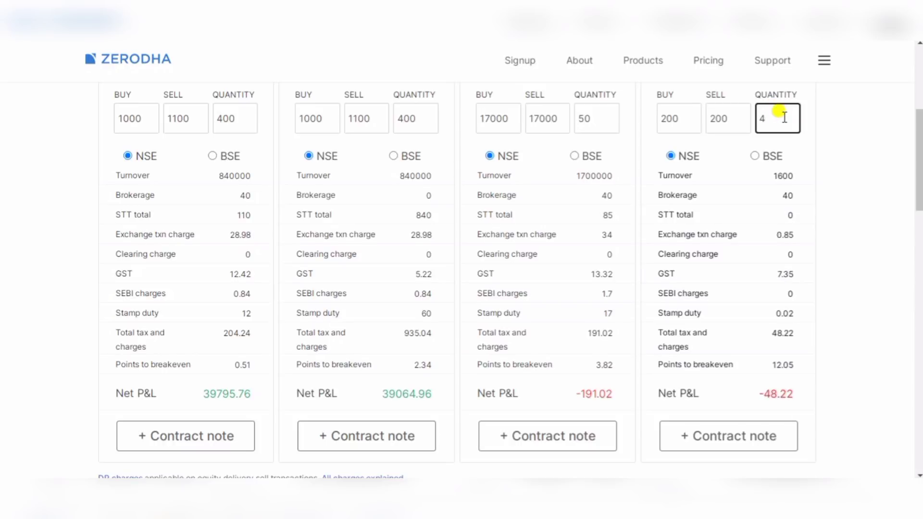
pyautogui.write('50')
pyautogui.click(863, 166)
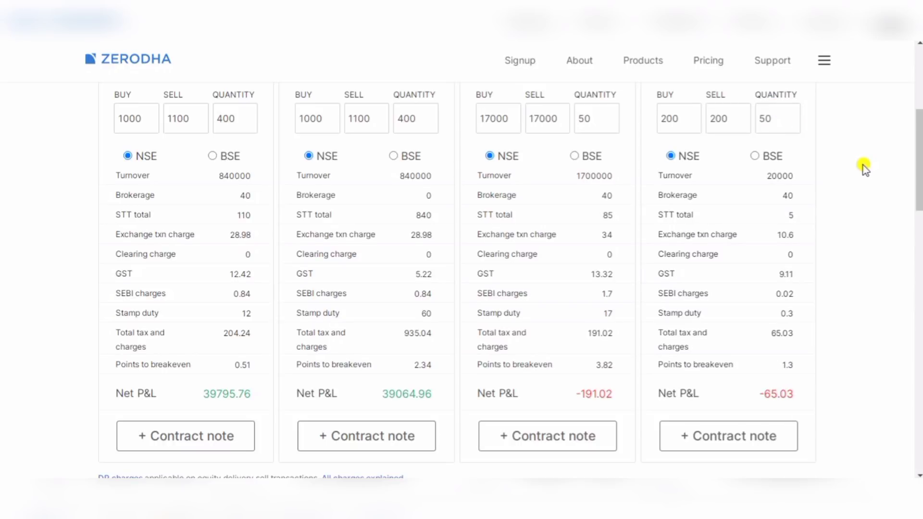
pyautogui.click(774, 384)
# - Raise the quantity to 500 for both F&O - Futures and F&O - Options to compare their charges
pyautogui.click(601, 118)
pyautogui.write('0')
pyautogui.click(615, 144)
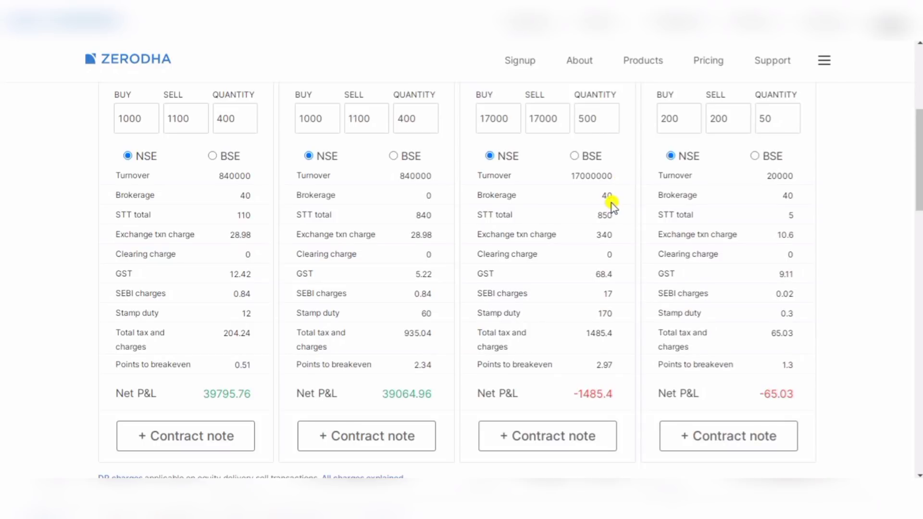
pyautogui.click(770, 119)
pyautogui.write('0')
pyautogui.click(865, 182)
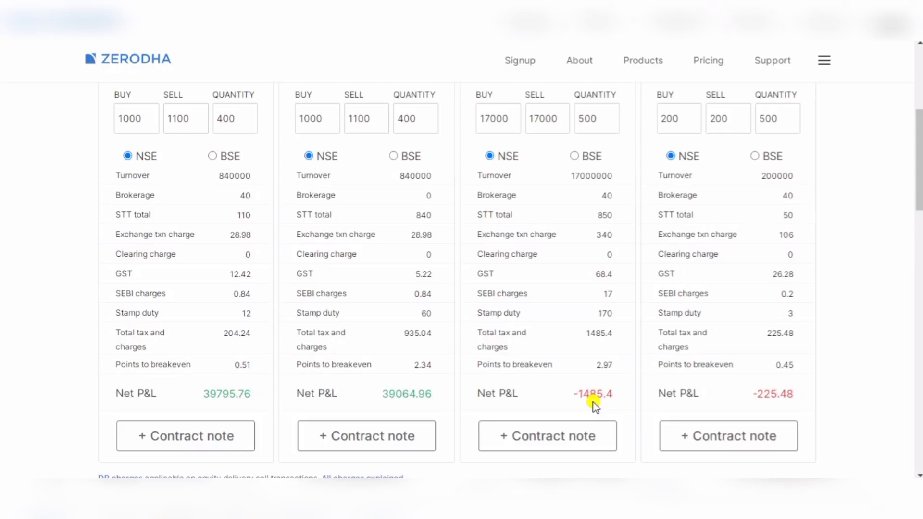
# - Return the F&O - Futures and F&O - Options quantities to 50
pyautogui.click(601, 124)
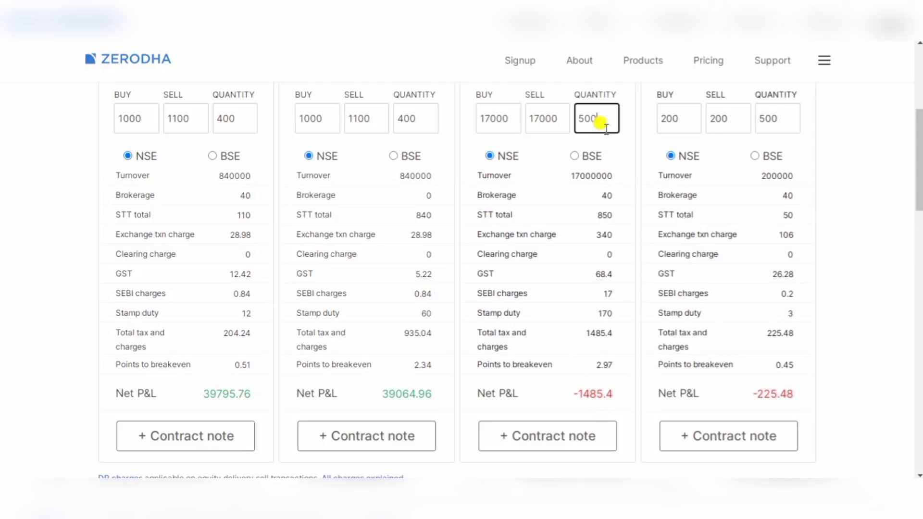
pyautogui.press('BackSpace')
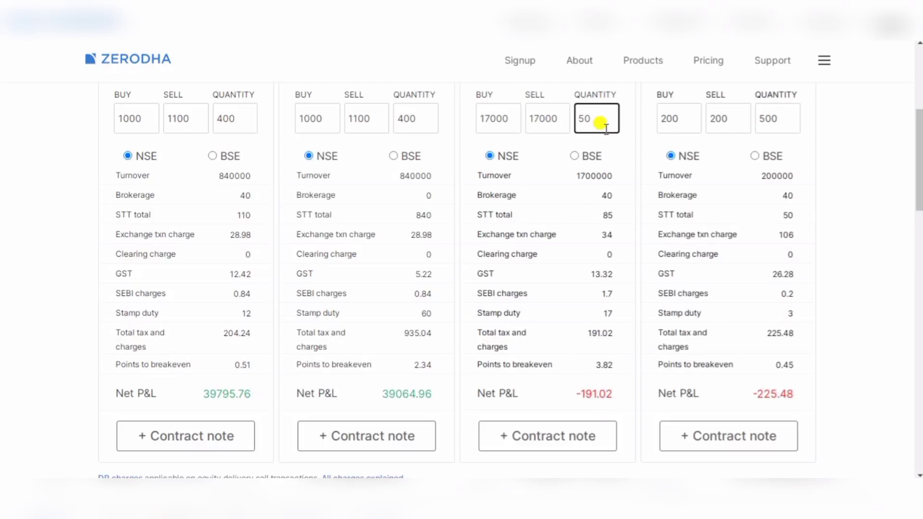
pyautogui.click(765, 120)
pyautogui.press('BackSpace')
pyautogui.click(867, 180)
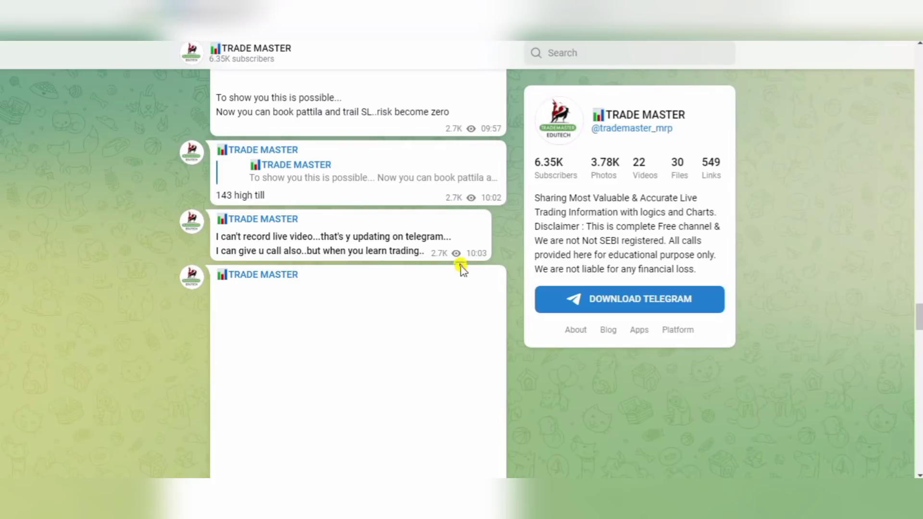
# - Switch to the TRADE MASTER Telegram channel and review its posts on live results and NIFTY selling pressure
pyautogui.scroll(3, 459, 261)
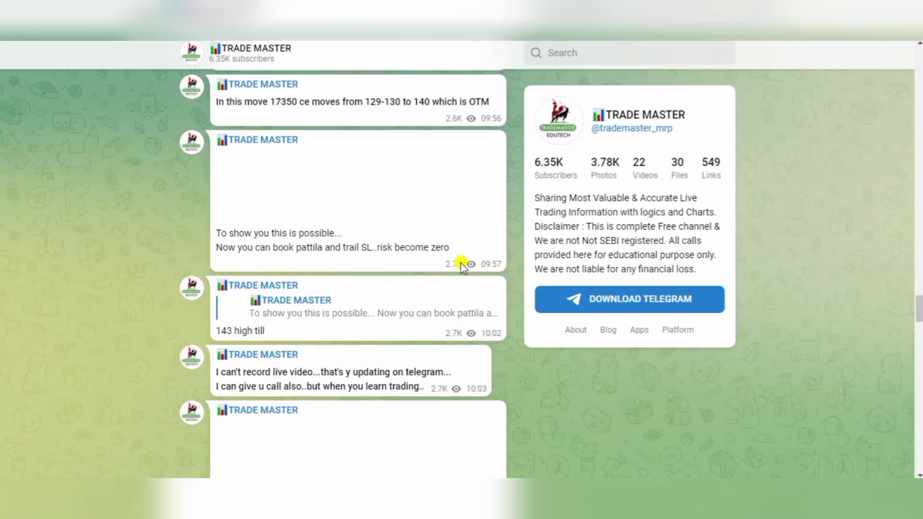
pyautogui.scroll(3, 455, 262)
pyautogui.scroll(-4, 452, 262)
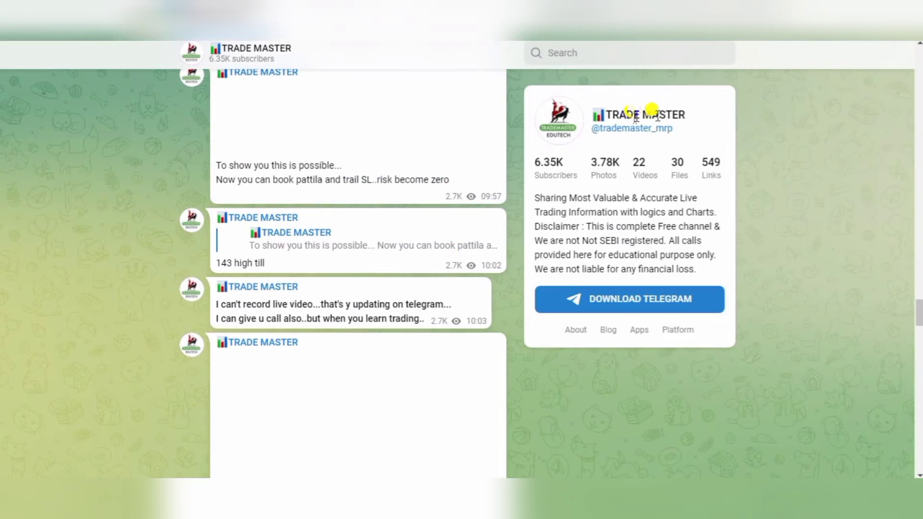
pyautogui.scroll(5, 434, 235)
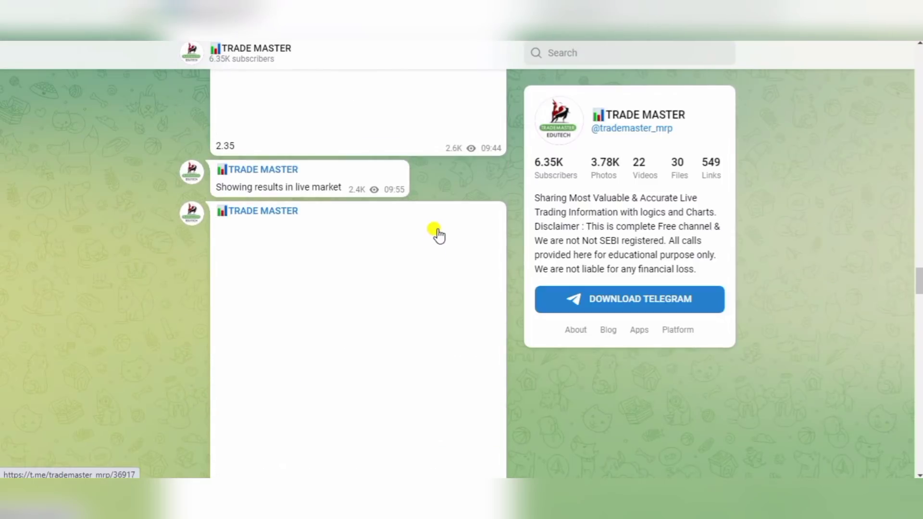
pyautogui.scroll(3, 438, 235)
pyautogui.scroll(-6, 447, 193)
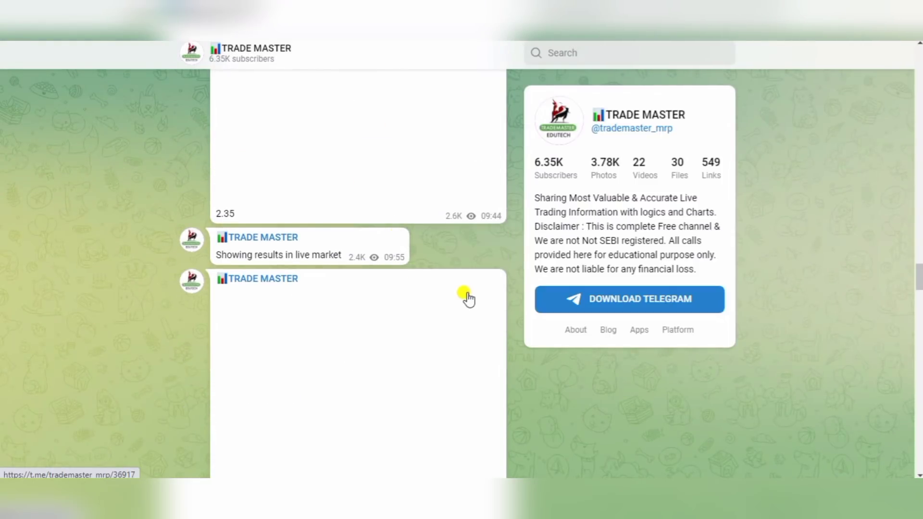
pyautogui.scroll(-10, 468, 298)
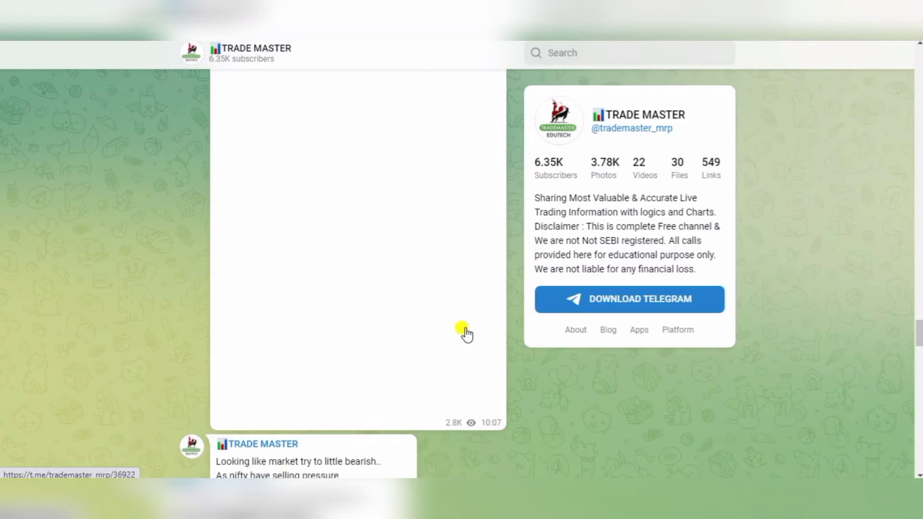
pyautogui.scroll(2, 474, 319)
pyautogui.scroll(-4, 475, 319)
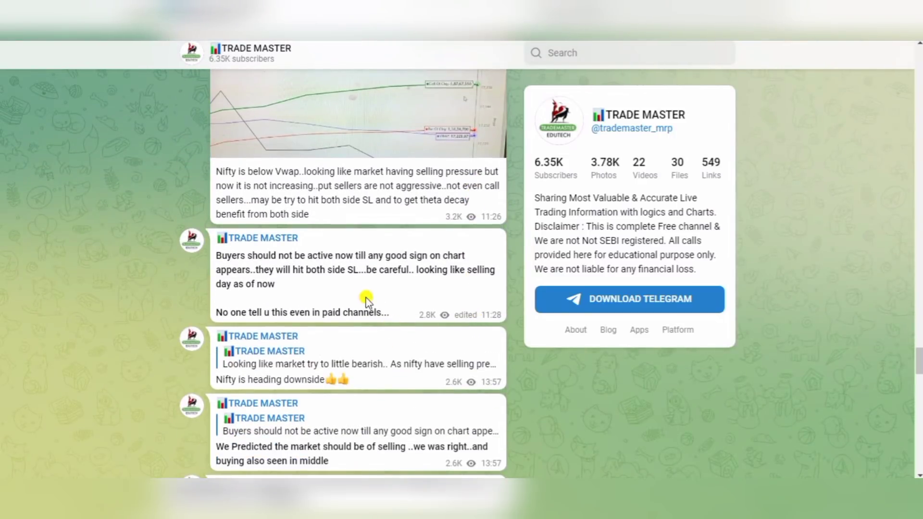
pyautogui.scroll(2, 365, 296)
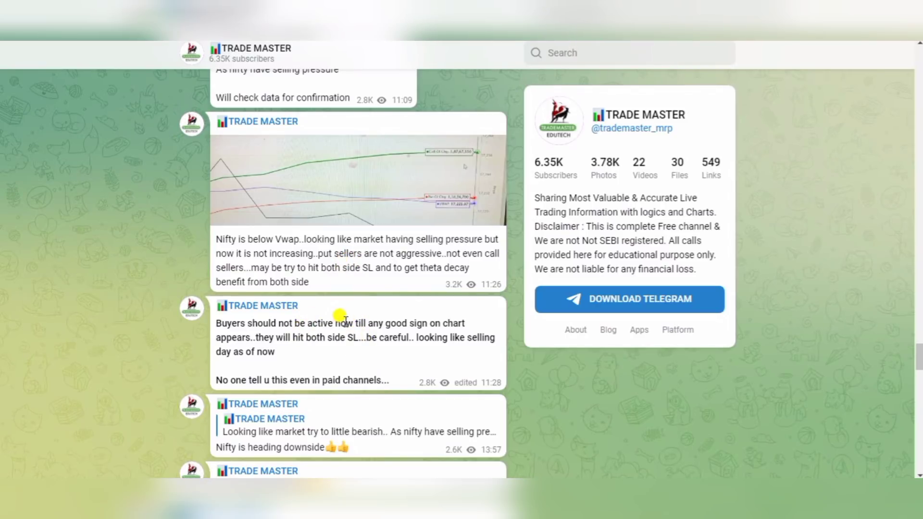
pyautogui.scroll(1, 346, 321)
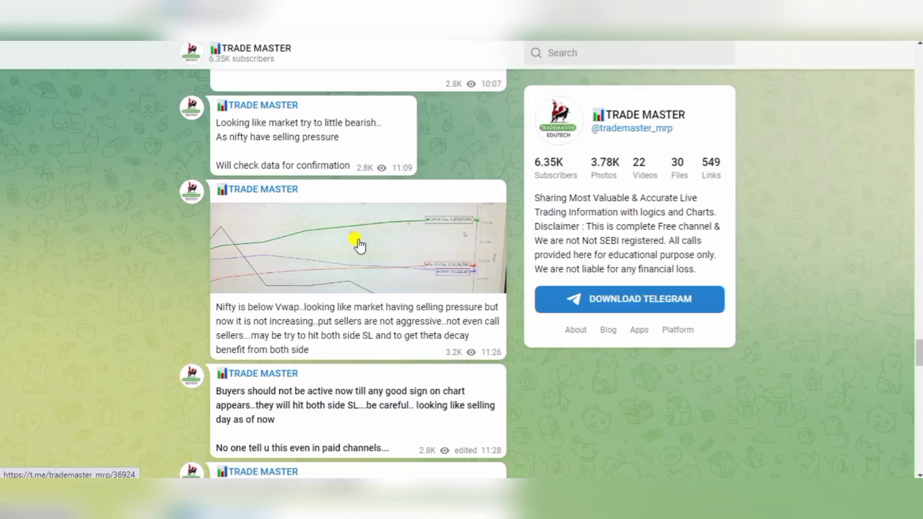
pyautogui.scroll(-2, 402, 264)
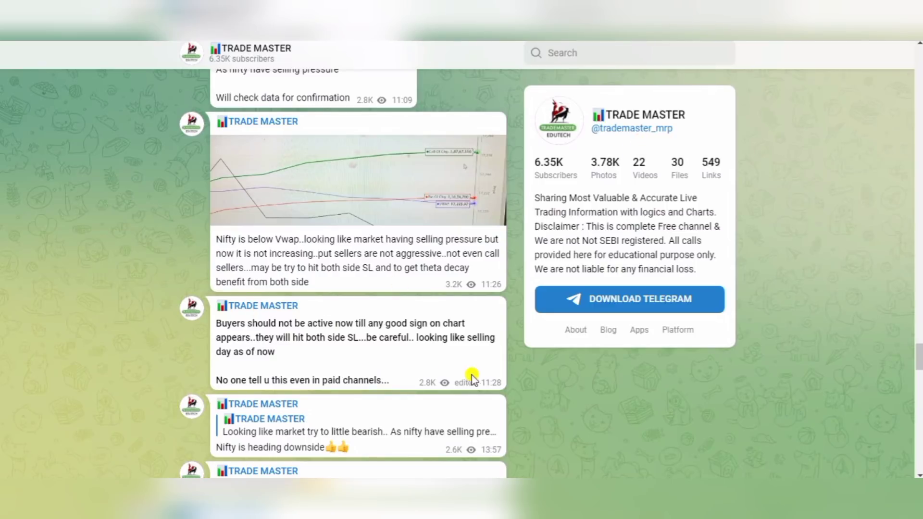
pyautogui.scroll(-3, 469, 331)
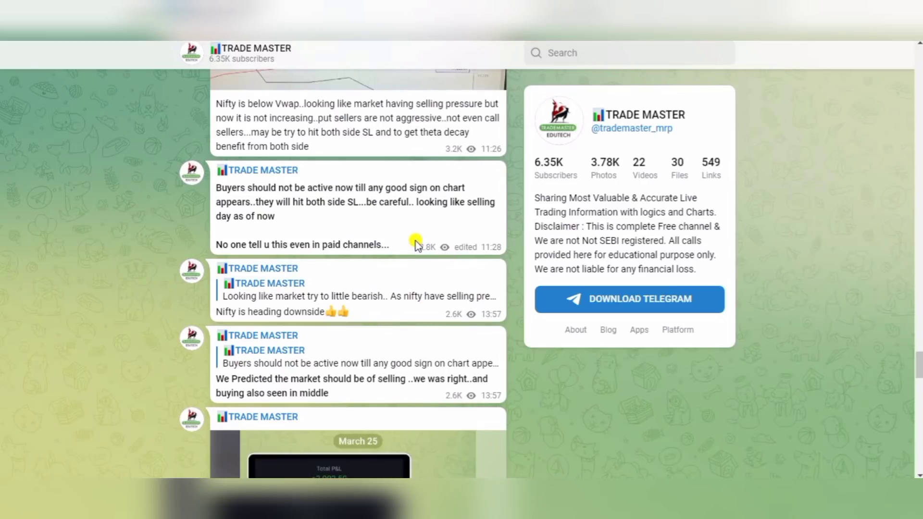